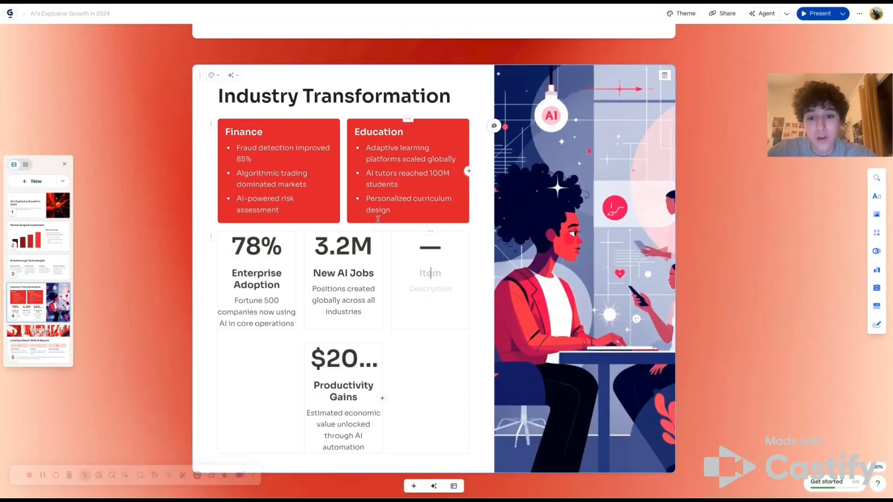
- Delete the empty stat item from the Industry Transformation card and insert a two-column layout below its title
{"action": "key", "text": "BackSpace"}
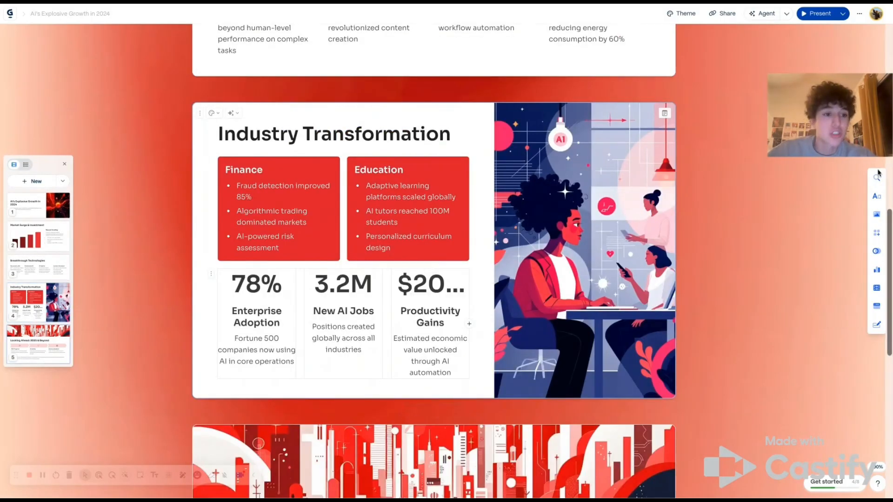
{"action": "left_click", "coordinate": [879, 199]}
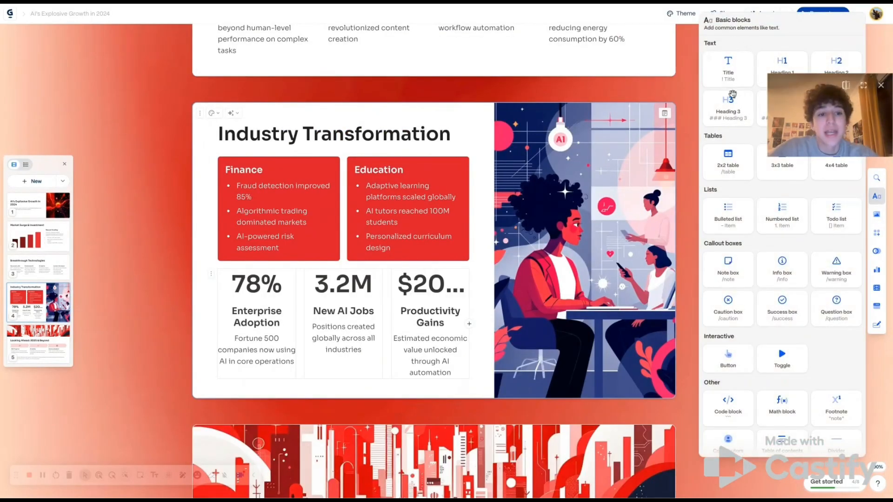
{"action": "left_click", "coordinate": [688, 233]}
{"action": "left_click", "coordinate": [877, 232]}
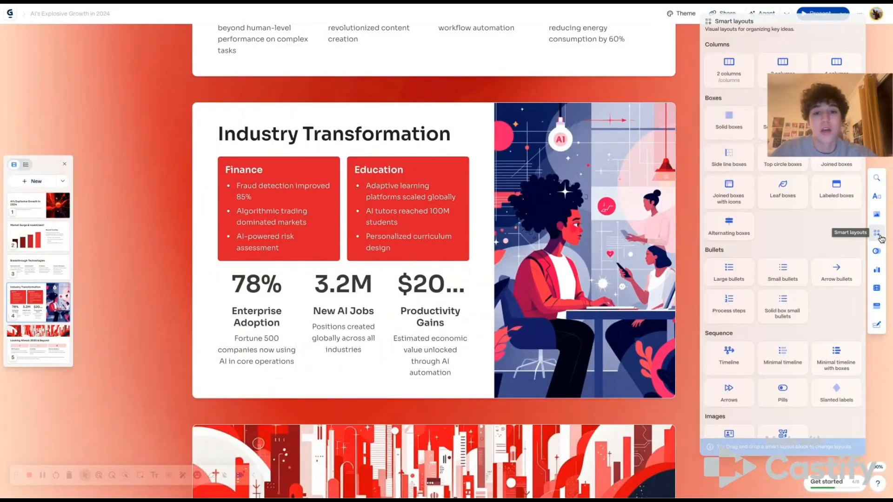
{"action": "left_click_drag", "start_coordinate": [738, 73], "coordinate": [339, 180]}
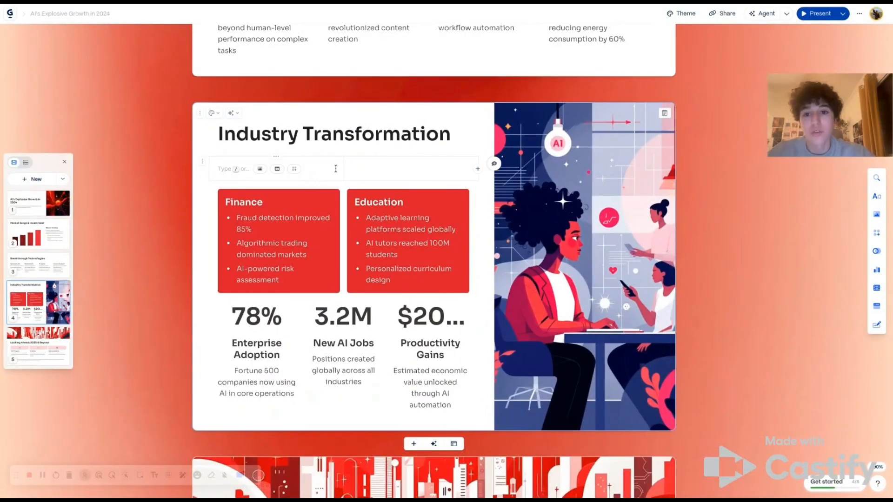
- Enter kjsfj dkf in the first column and delete the second column
{"action": "left_click", "coordinate": [369, 169]}
{"action": "left_click", "coordinate": [305, 167]}
{"action": "type", "text": "kjsfj dkf"}
{"action": "left_click", "coordinate": [412, 157]}
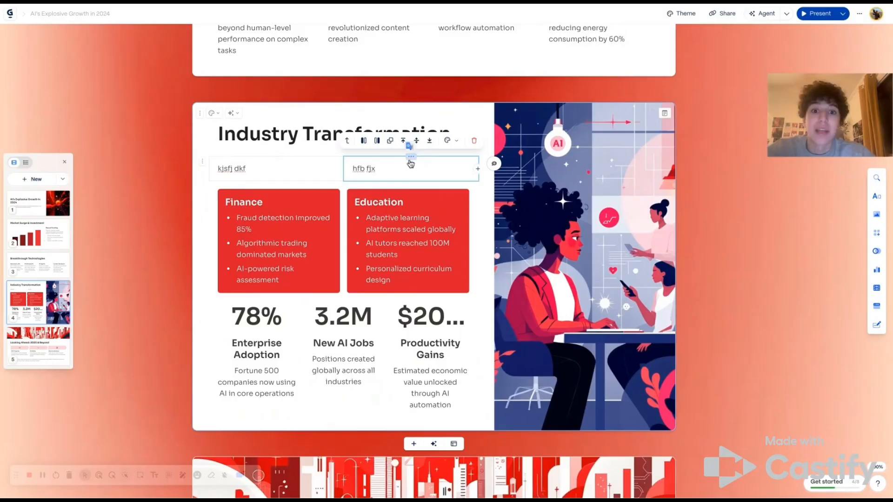
{"action": "left_click", "coordinate": [473, 141]}
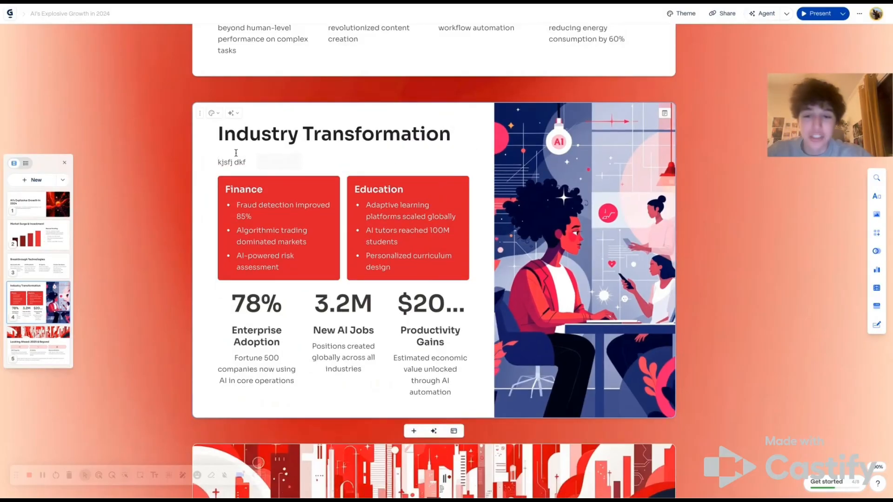
{"action": "left_click", "coordinate": [209, 164]}
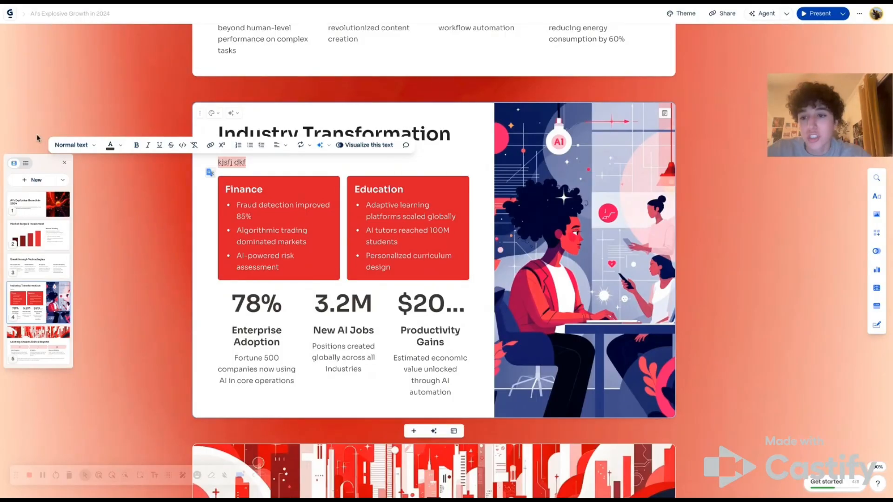
{"action": "left_click", "coordinate": [110, 243]}
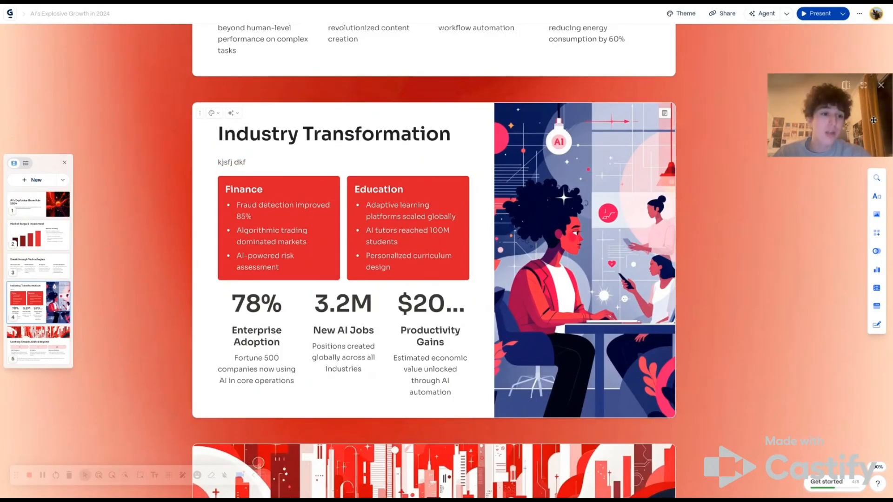
- Apply the Wine theme to the presentation
{"action": "scroll", "coordinate": [516, 206], "scroll_direction": "up", "scroll_amount": 12}
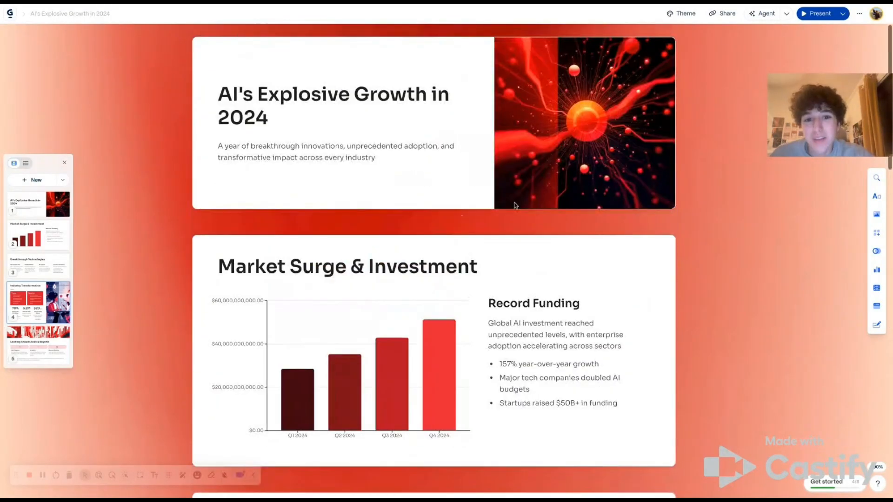
{"action": "left_click", "coordinate": [682, 13]}
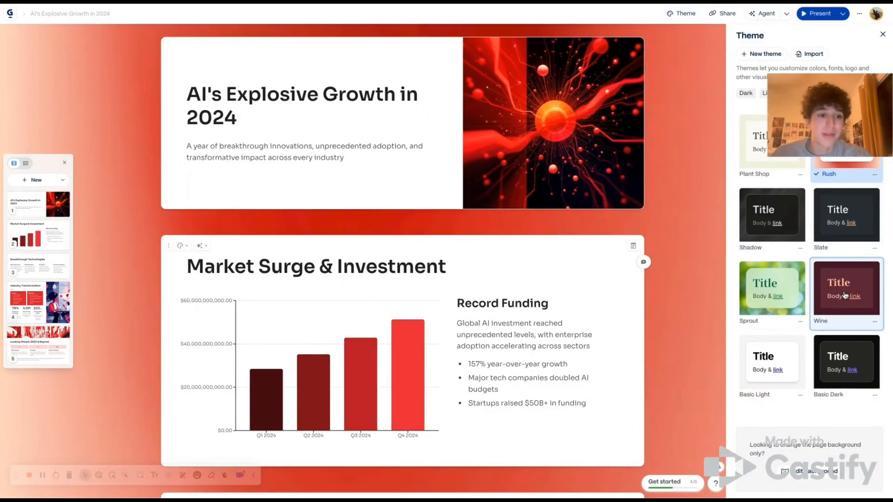
{"action": "left_click", "coordinate": [802, 300]}
- Scroll through the slides to review the deck in the new theme
{"action": "scroll", "coordinate": [517, 343], "scroll_direction": "down", "scroll_amount": 10}
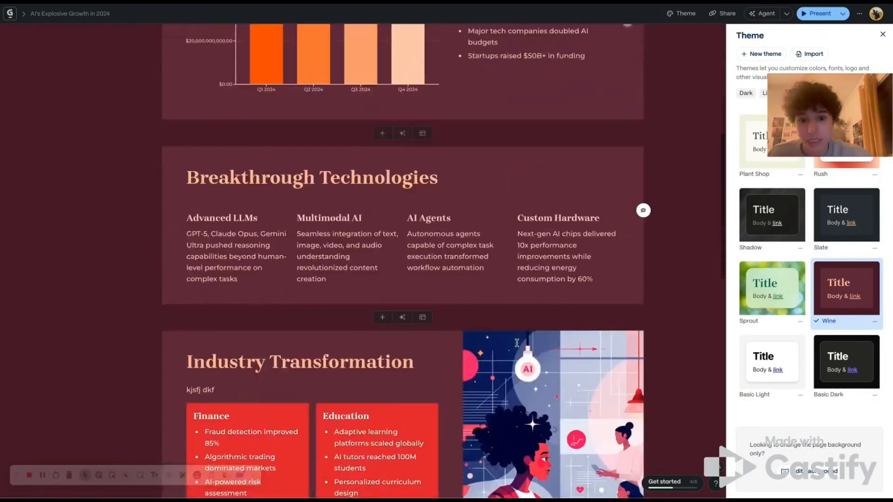
{"action": "scroll", "coordinate": [517, 343], "scroll_direction": "up", "scroll_amount": 9}
{"action": "scroll", "coordinate": [754, 314], "scroll_direction": "down", "scroll_amount": 10}
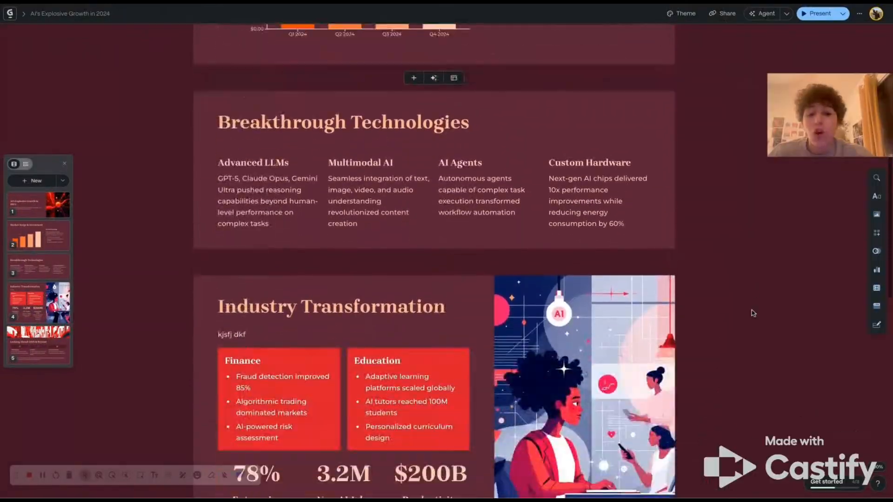
{"action": "scroll", "coordinate": [753, 314], "scroll_direction": "down", "scroll_amount": 5}
{"action": "scroll", "coordinate": [754, 314], "scroll_direction": "up", "scroll_amount": 15}
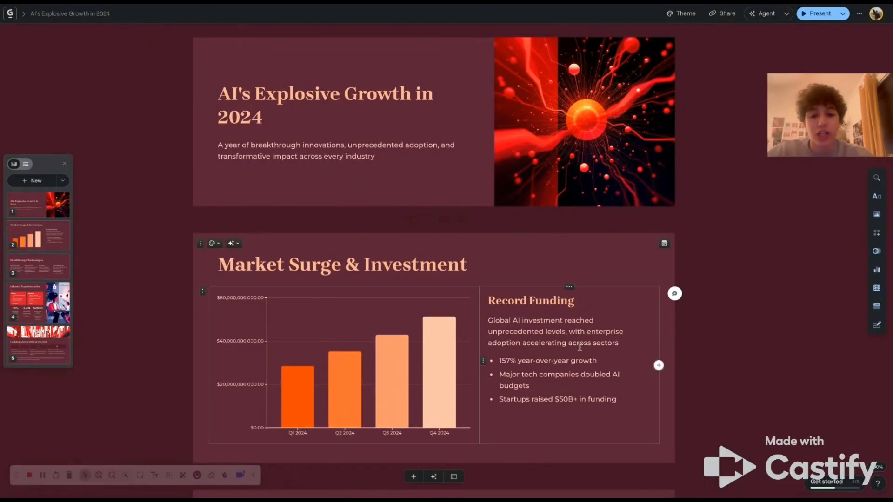
{"action": "scroll", "coordinate": [493, 370], "scroll_direction": "down", "scroll_amount": 5}
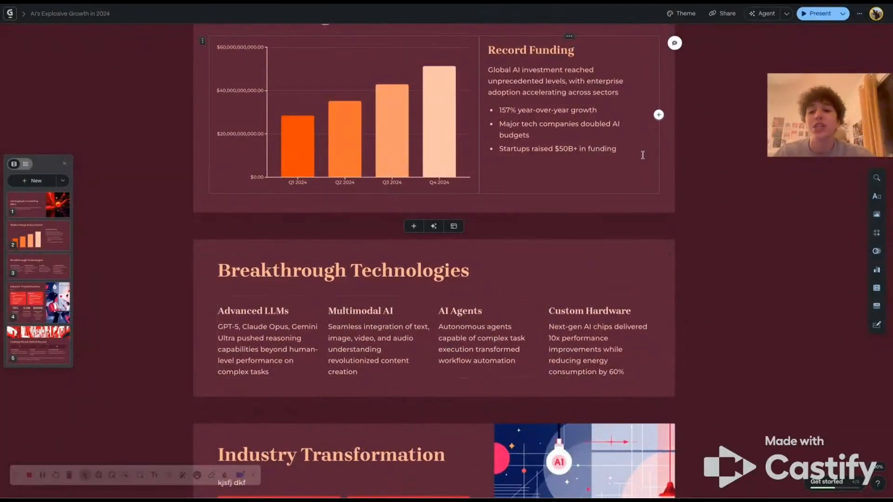
{"action": "scroll", "coordinate": [643, 155], "scroll_direction": "down", "scroll_amount": 5}
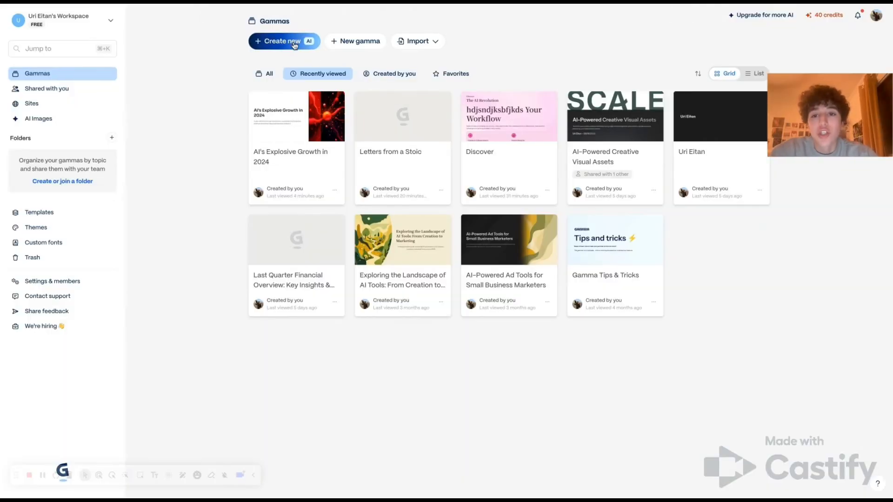
- Start a new AI import from the uploaded file dLab Presentaion, Letters from Seneca.pdf as a presentation
{"action": "left_click", "coordinate": [294, 45]}
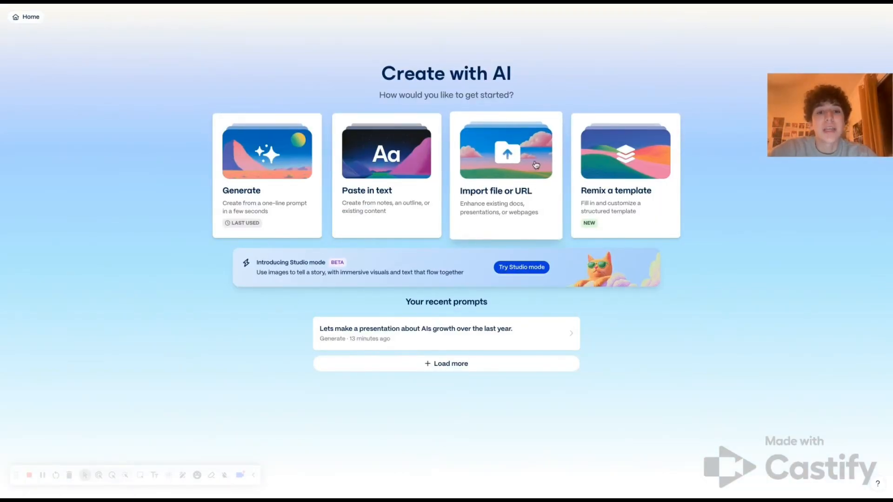
{"action": "left_click", "coordinate": [510, 160]}
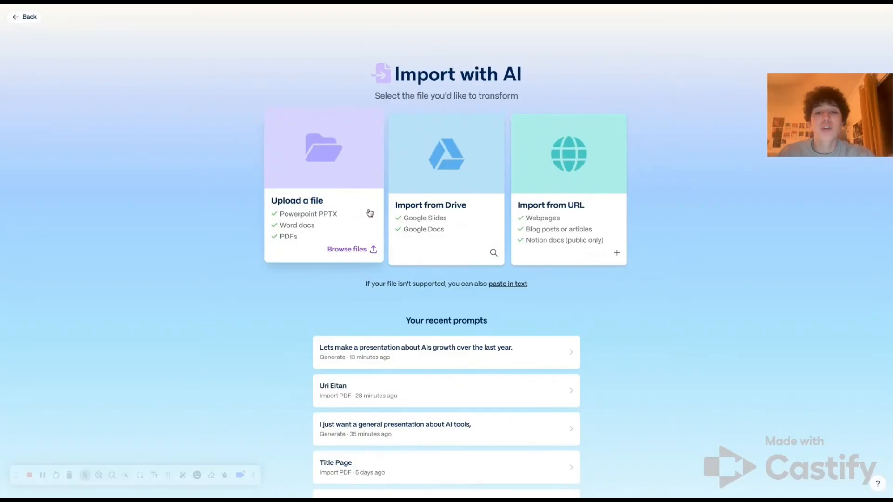
{"action": "left_click", "coordinate": [334, 215]}
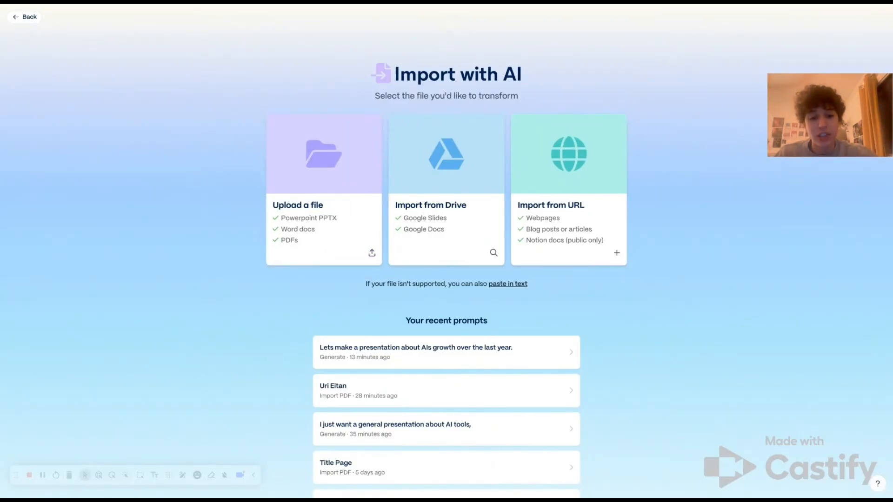
{"action": "left_click", "coordinate": [519, 246]}
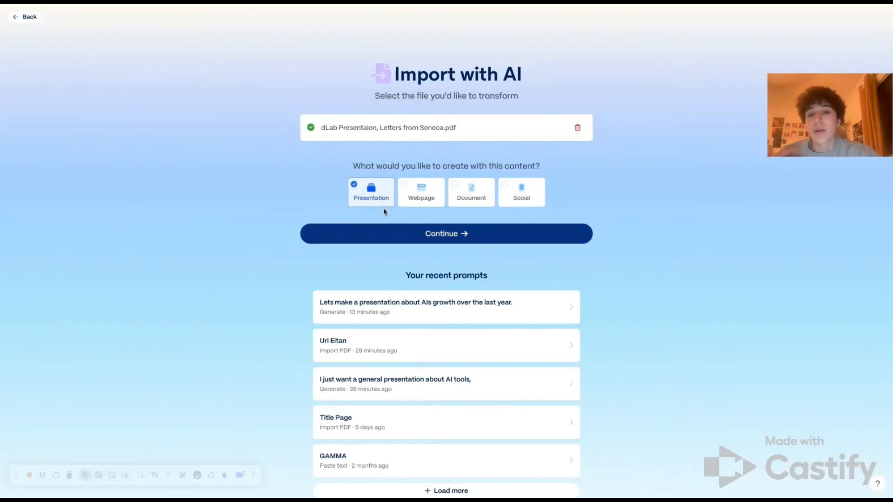
{"action": "left_click", "coordinate": [433, 236]}
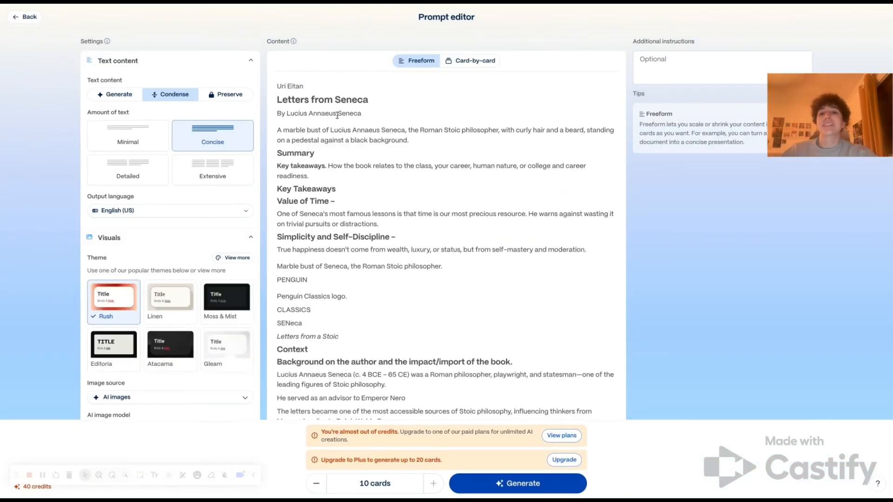
- Set the amount of text to Minimal and choose the Atacama theme
{"action": "left_click", "coordinate": [126, 137]}
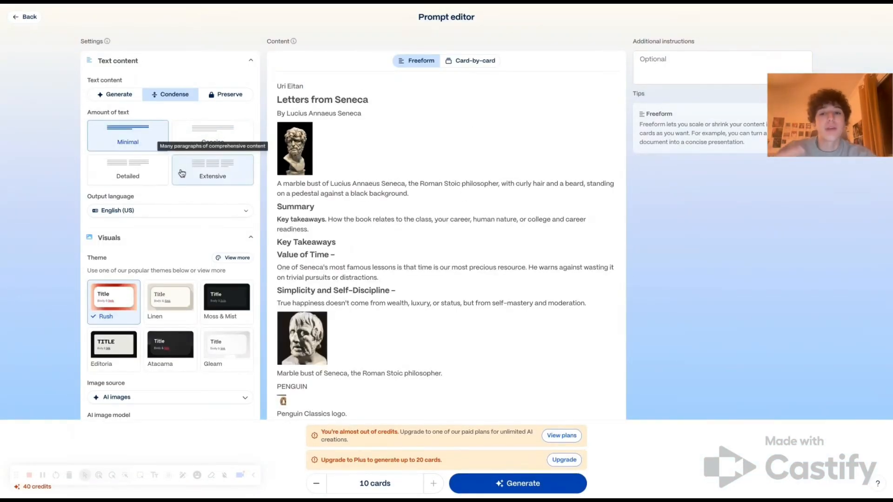
{"action": "scroll", "coordinate": [187, 371], "scroll_direction": "down", "scroll_amount": 2}
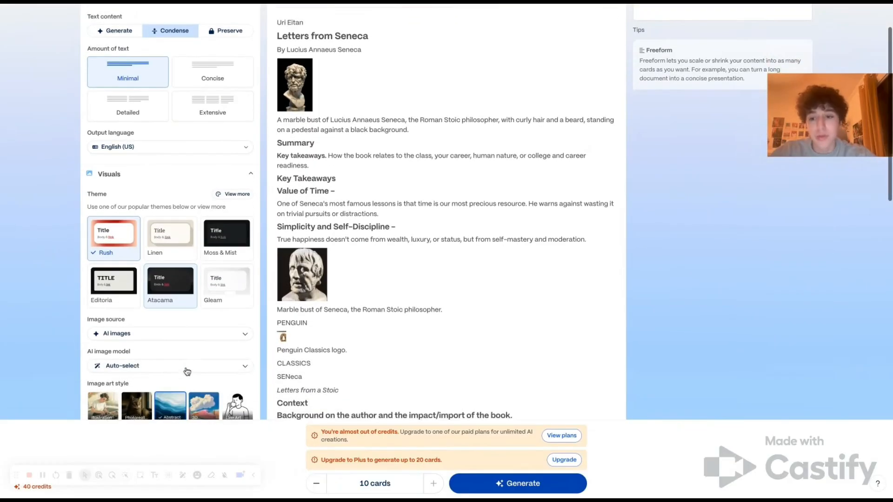
{"action": "left_click", "coordinate": [167, 296]}
- Choose the Illustration image art style
{"action": "scroll", "coordinate": [196, 312], "scroll_direction": "down", "scroll_amount": 1}
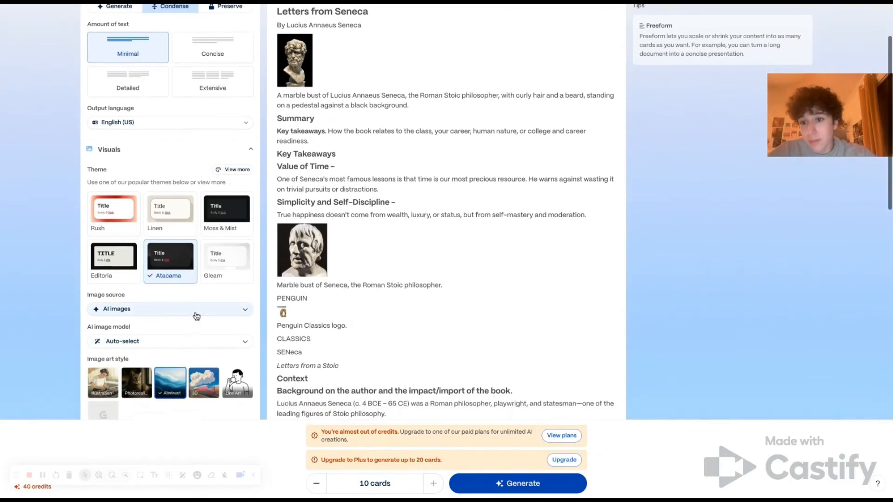
{"action": "scroll", "coordinate": [180, 308], "scroll_direction": "down", "scroll_amount": 4}
{"action": "left_click", "coordinate": [104, 251]}
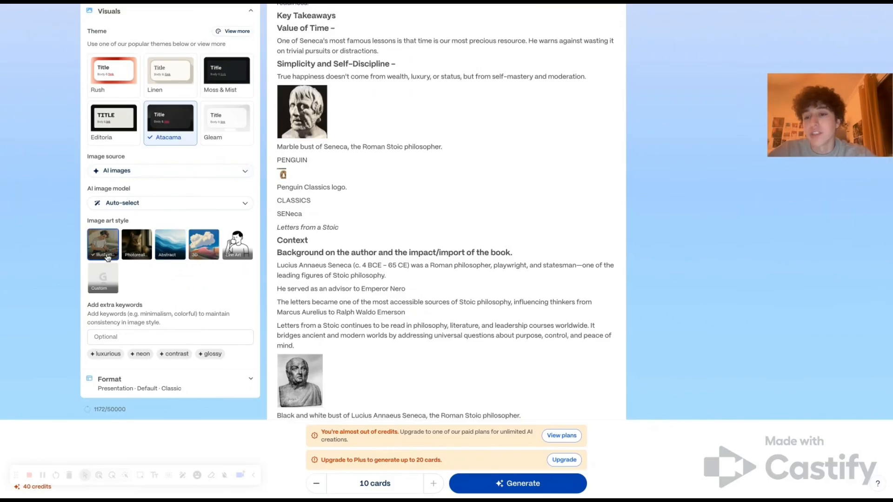
- Reduce the presentation to 6 cards and generate it
{"action": "scroll", "coordinate": [402, 162], "scroll_direction": "up", "scroll_amount": 6}
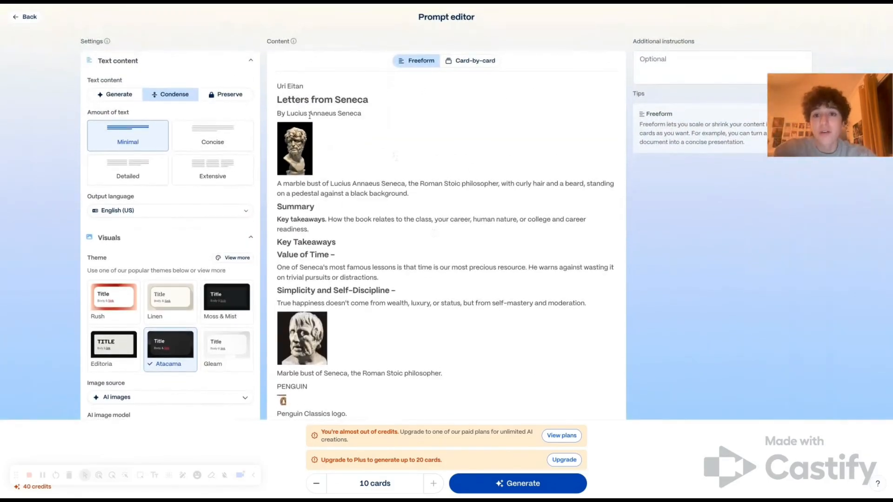
{"action": "scroll", "coordinate": [368, 295], "scroll_direction": "down", "scroll_amount": 20}
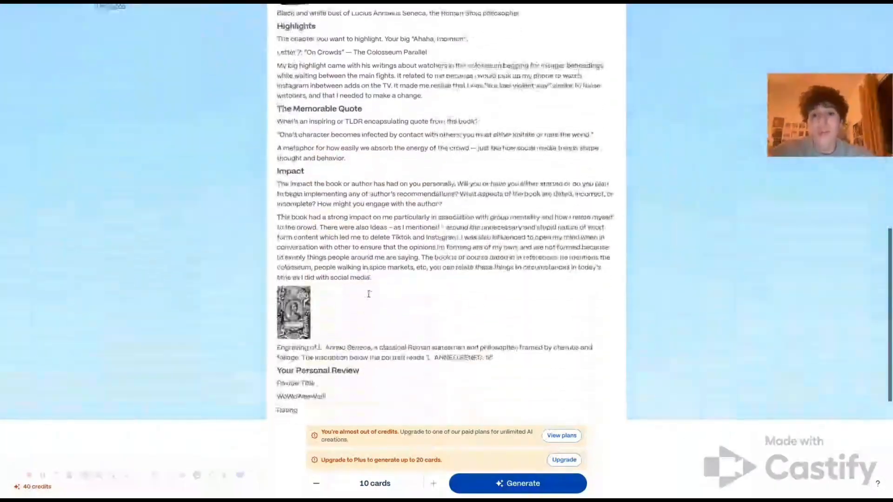
{"action": "scroll", "coordinate": [368, 294], "scroll_direction": "up", "scroll_amount": 10}
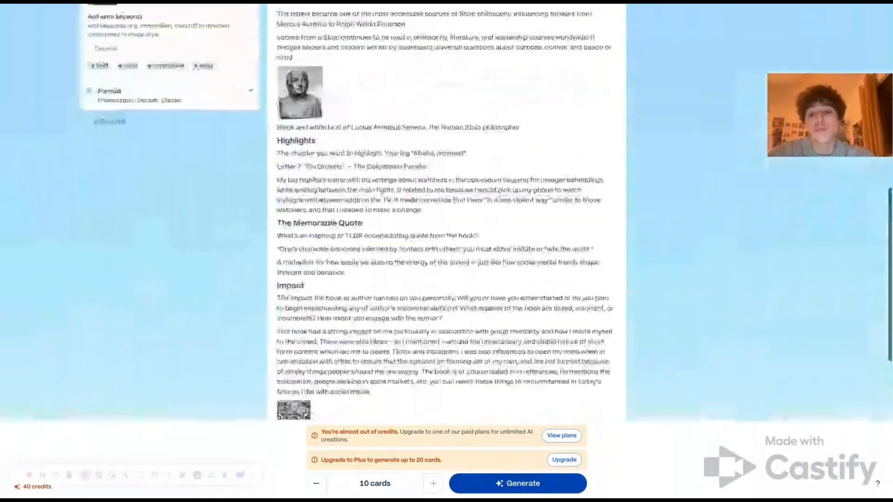
{"action": "scroll", "coordinate": [425, 67], "scroll_direction": "up", "scroll_amount": 3}
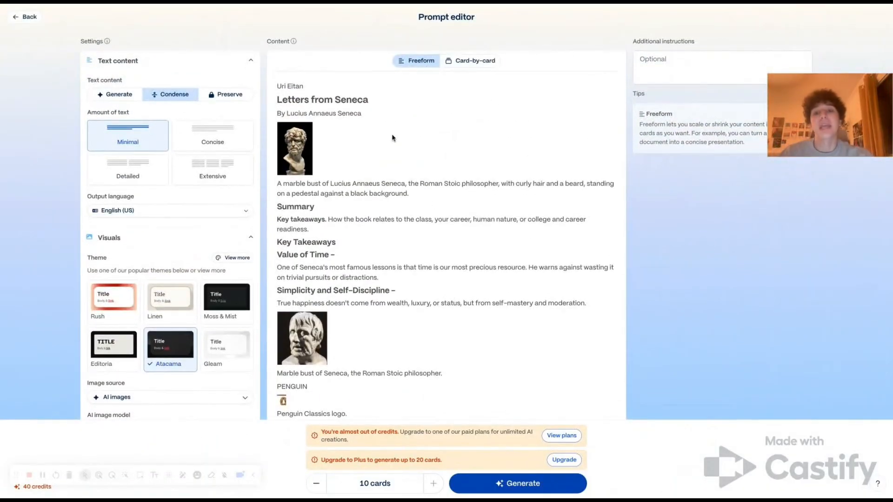
{"action": "left_click", "coordinate": [317, 486]}
{"action": "left_click", "coordinate": [317, 486]}
{"action": "left_click", "coordinate": [317, 486]}
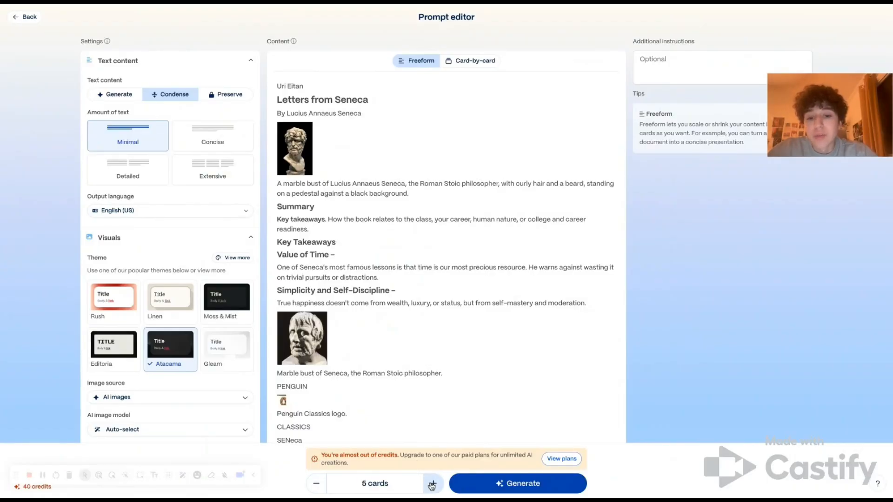
{"action": "left_click", "coordinate": [519, 484]}
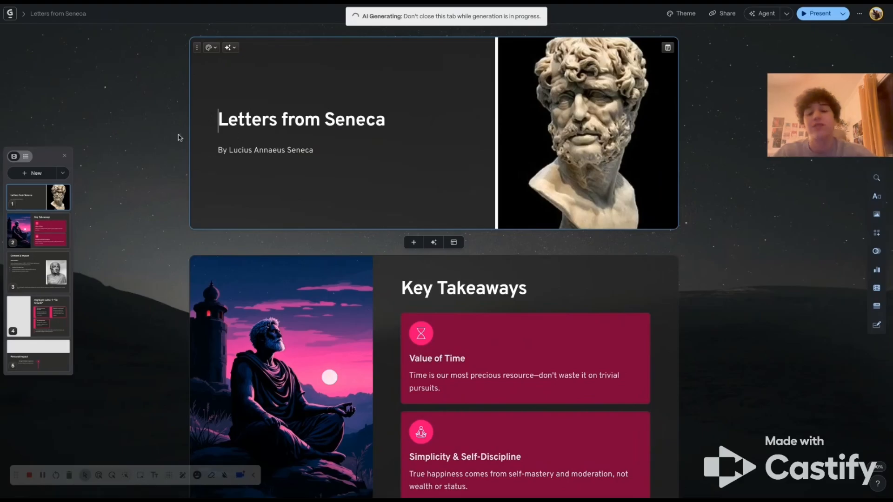
- Scroll through the generated Letters from Seneca slides to review them
{"action": "scroll", "coordinate": [609, 169], "scroll_direction": "down", "scroll_amount": 3}
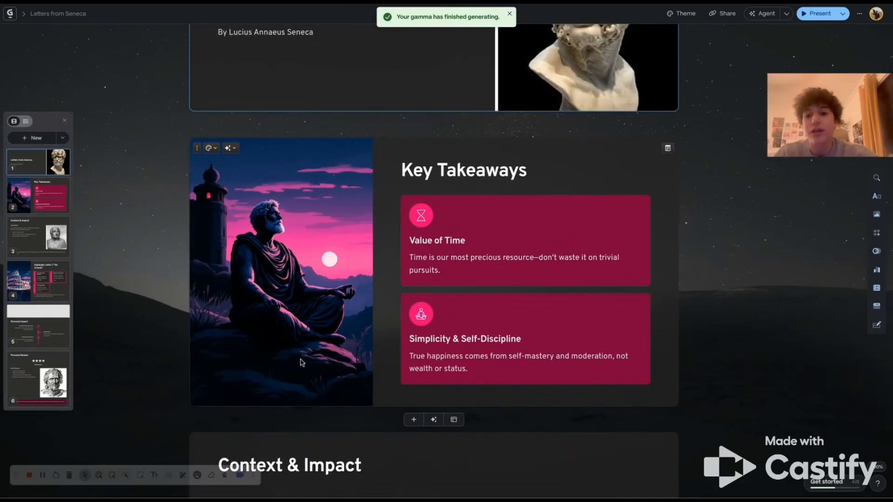
{"action": "scroll", "coordinate": [293, 252], "scroll_direction": "up", "scroll_amount": 2}
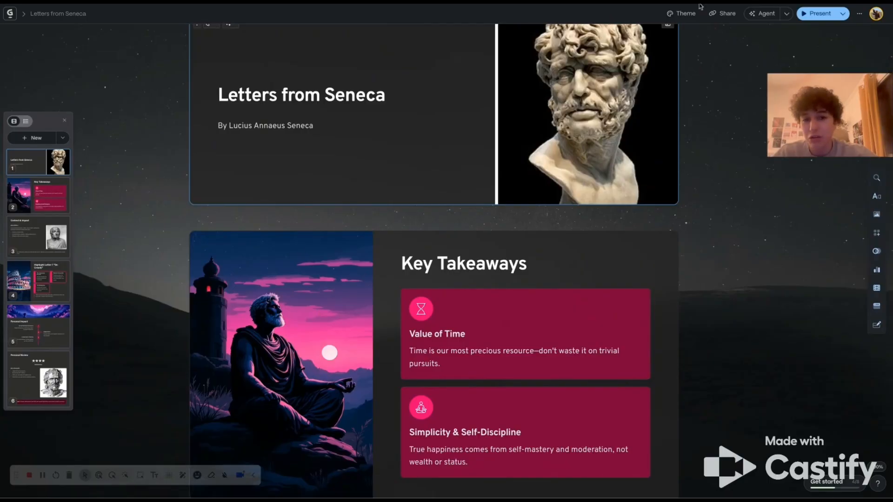
{"action": "scroll", "coordinate": [646, 429], "scroll_direction": "down", "scroll_amount": 3}
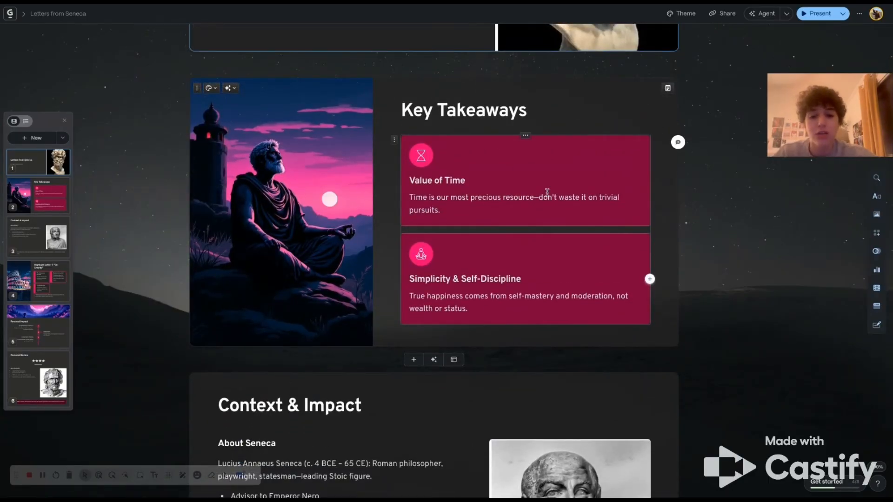
{"action": "scroll", "coordinate": [547, 192], "scroll_direction": "down", "scroll_amount": 3}
{"action": "scroll", "coordinate": [642, 422], "scroll_direction": "down", "scroll_amount": 4}
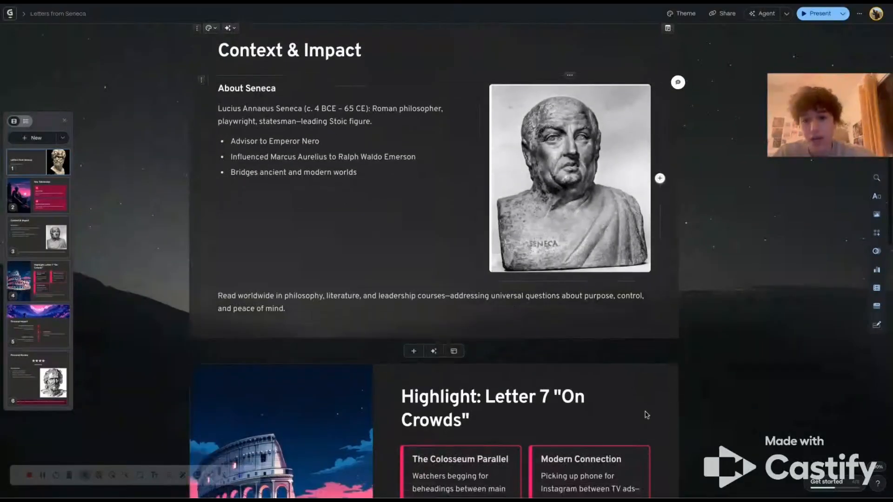
{"action": "scroll", "coordinate": [479, 279], "scroll_direction": "down", "scroll_amount": 8}
{"action": "scroll", "coordinate": [325, 329], "scroll_direction": "up", "scroll_amount": 1}
{"action": "scroll", "coordinate": [325, 328], "scroll_direction": "up", "scroll_amount": 1}
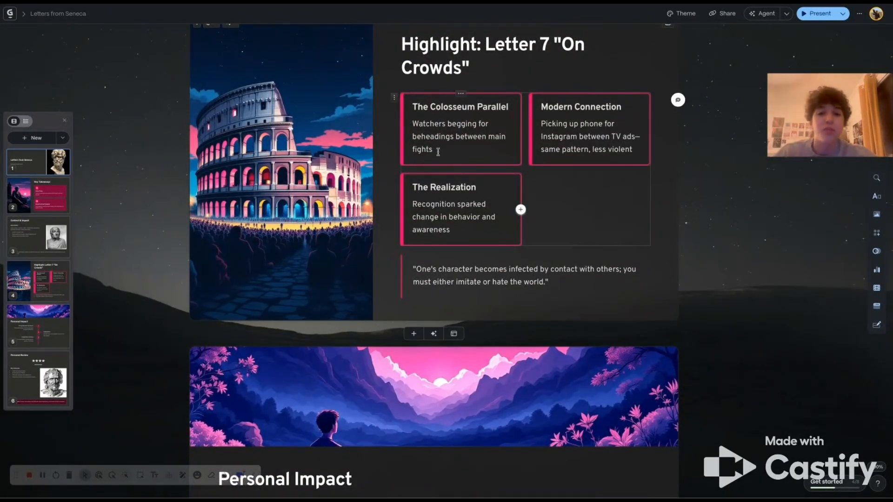
- Review the Personal Impact and Personal Review slides, selecting the key insight text and the star rating
{"action": "scroll", "coordinate": [461, 245], "scroll_direction": "down", "scroll_amount": 6}
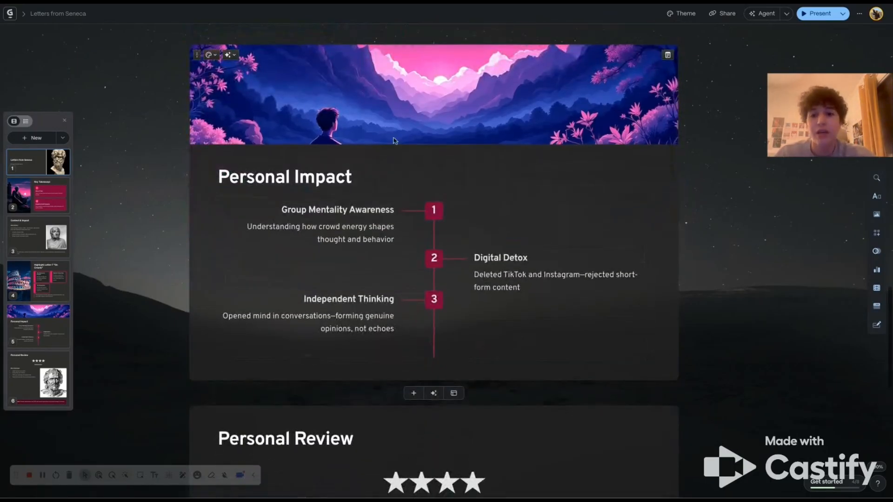
{"action": "scroll", "coordinate": [618, 168], "scroll_direction": "down", "scroll_amount": 9}
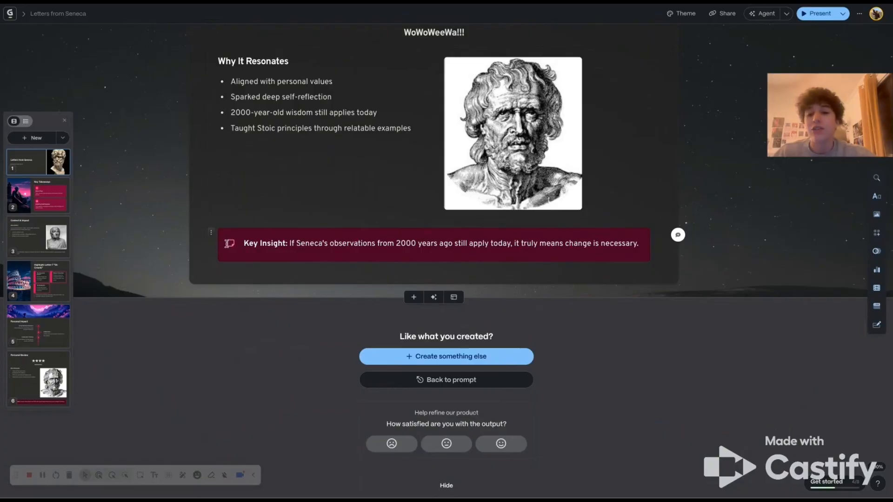
{"action": "left_click_drag", "start_coordinate": [310, 244], "coordinate": [558, 244]}
{"action": "left_click", "coordinate": [646, 254]}
{"action": "left_click_drag", "start_coordinate": [329, 248], "coordinate": [512, 243]}
{"action": "left_click", "coordinate": [608, 243]}
{"action": "double_click", "coordinate": [610, 244]}
{"action": "left_click", "coordinate": [586, 243]}
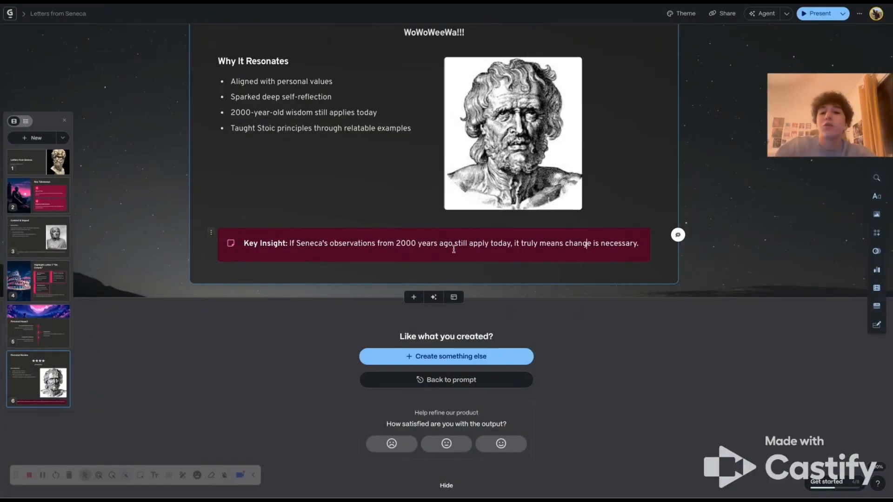
{"action": "scroll", "coordinate": [454, 249], "scroll_direction": "up", "scroll_amount": 4}
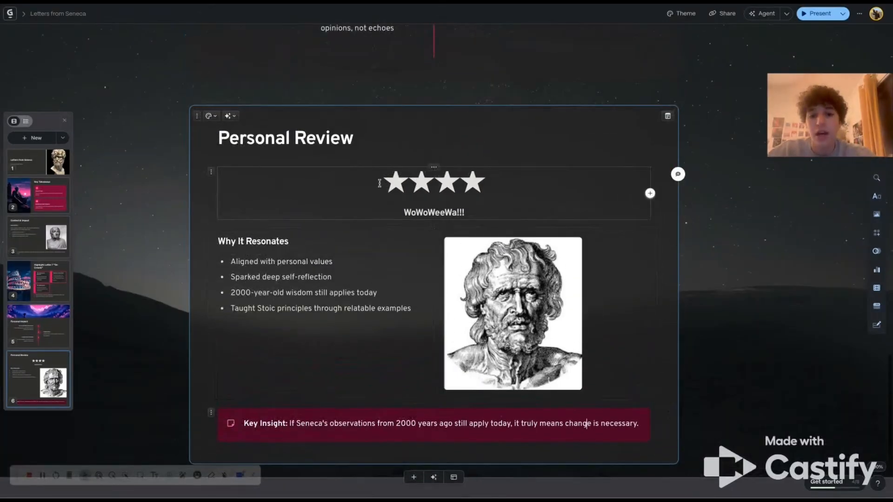
{"action": "left_click_drag", "start_coordinate": [380, 183], "coordinate": [547, 185]}
{"action": "left_click", "coordinate": [547, 186]}
{"action": "scroll", "coordinate": [389, 101], "scroll_direction": "up", "scroll_amount": 20}
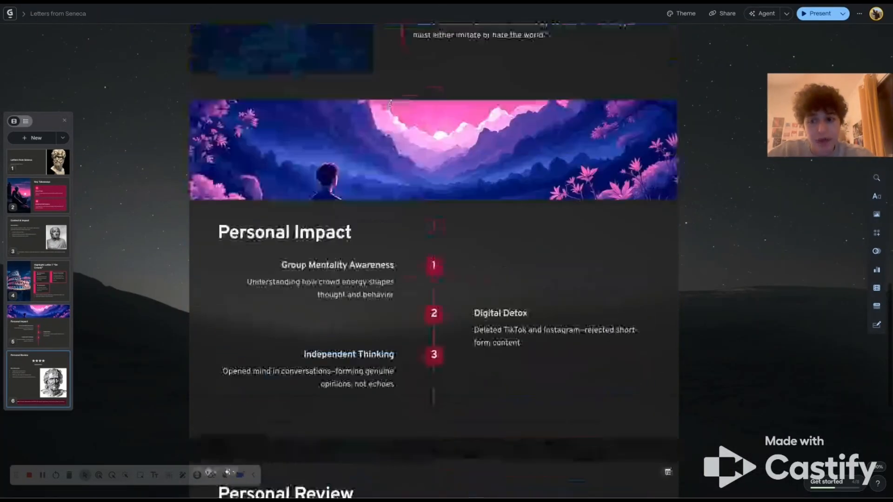
- Add a new seventh card using the 3 image columns template
{"action": "left_click", "coordinate": [38, 139]}
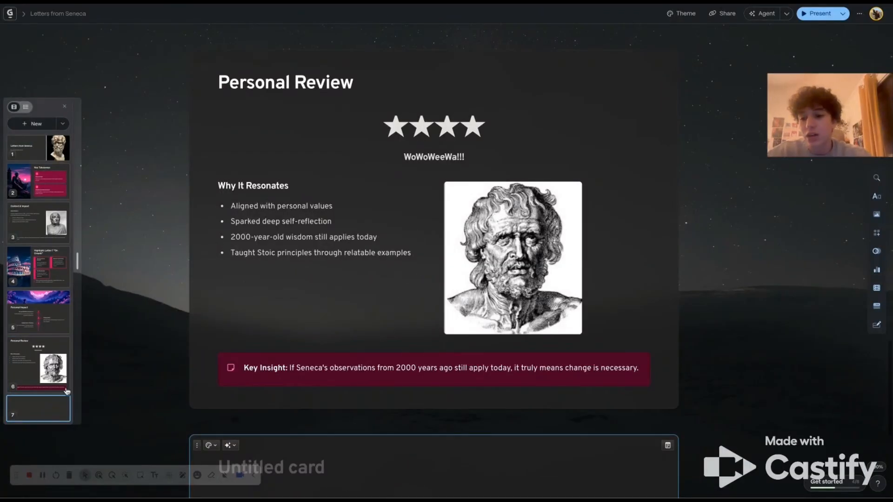
{"action": "scroll", "coordinate": [390, 325], "scroll_direction": "down", "scroll_amount": 5}
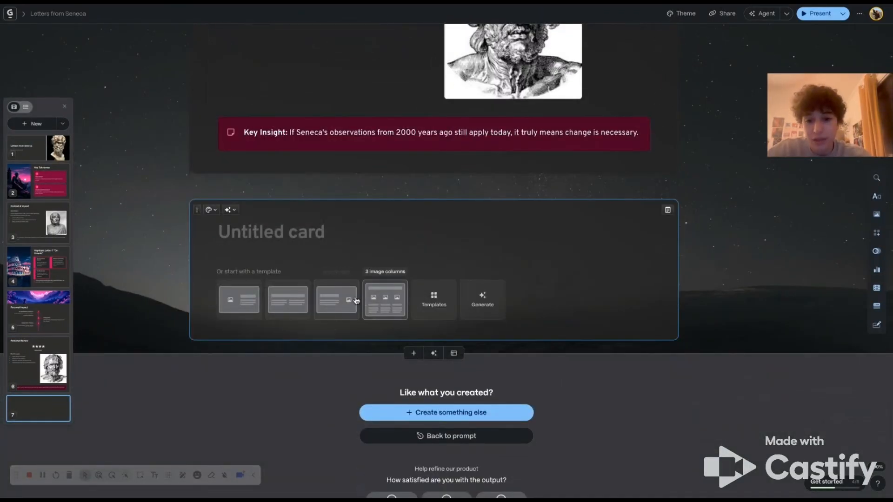
{"action": "left_click", "coordinate": [372, 302]}
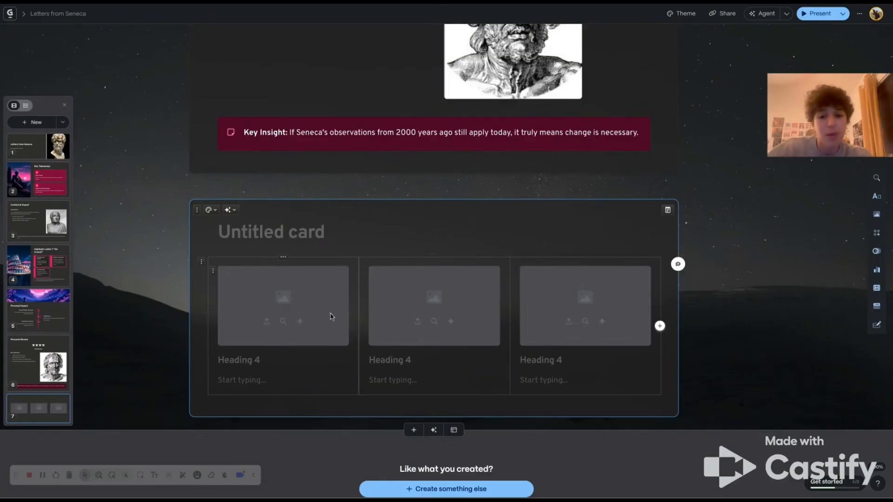
- Change the new card's styling layout to a full background image
{"action": "left_click", "coordinate": [208, 210]}
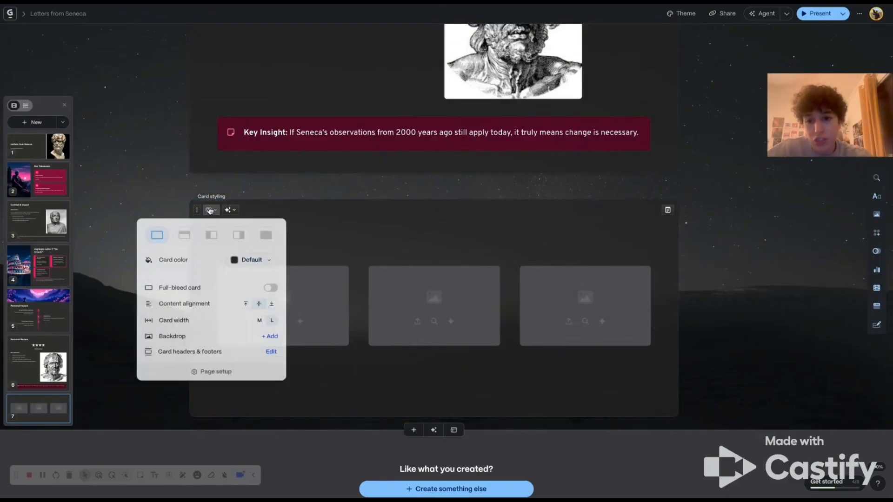
{"action": "left_click", "coordinate": [212, 236]}
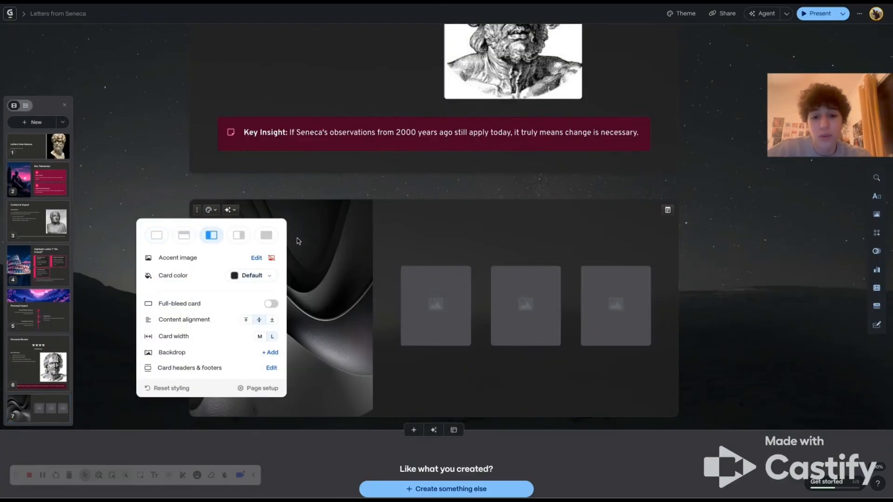
{"action": "left_click", "coordinate": [253, 228]}
{"action": "left_click", "coordinate": [208, 210]}
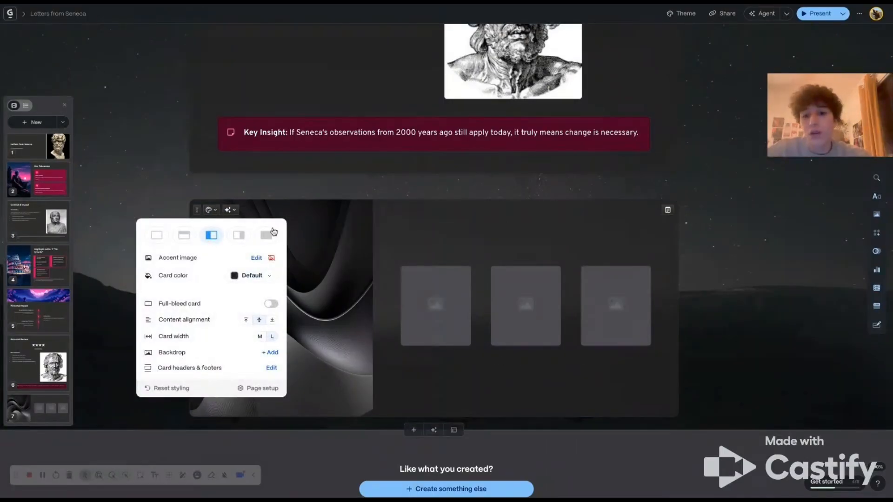
{"action": "left_click", "coordinate": [266, 235]}
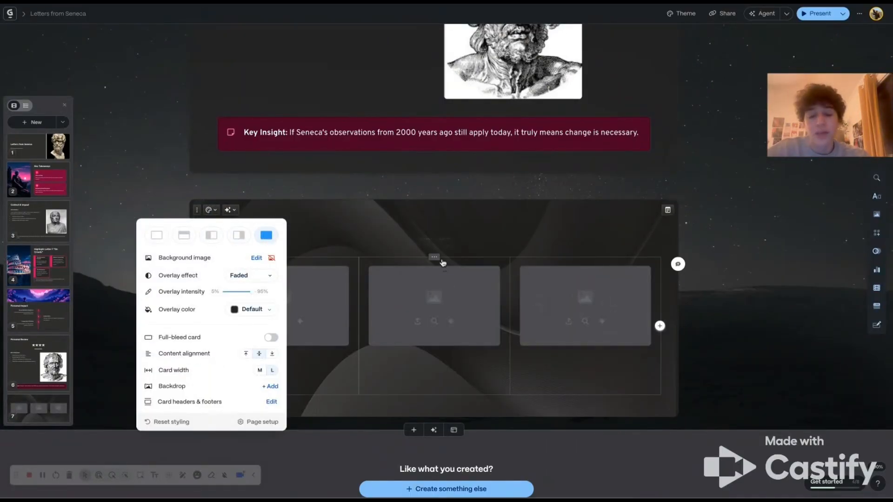
{"action": "left_click", "coordinate": [443, 261]}
- Change the presentation's theme to Coral Glow
{"action": "scroll", "coordinate": [610, 107], "scroll_direction": "up", "scroll_amount": 7}
{"action": "scroll", "coordinate": [610, 107], "scroll_direction": "up", "scroll_amount": 15}
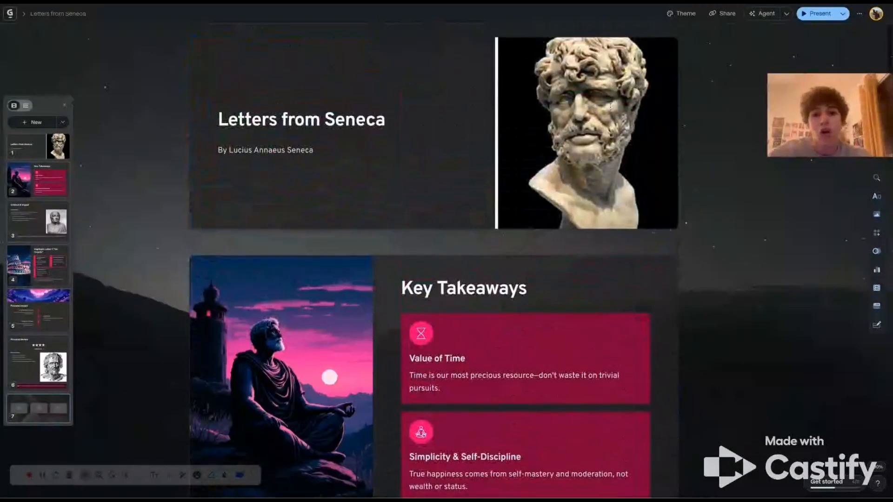
{"action": "left_click", "coordinate": [686, 19]}
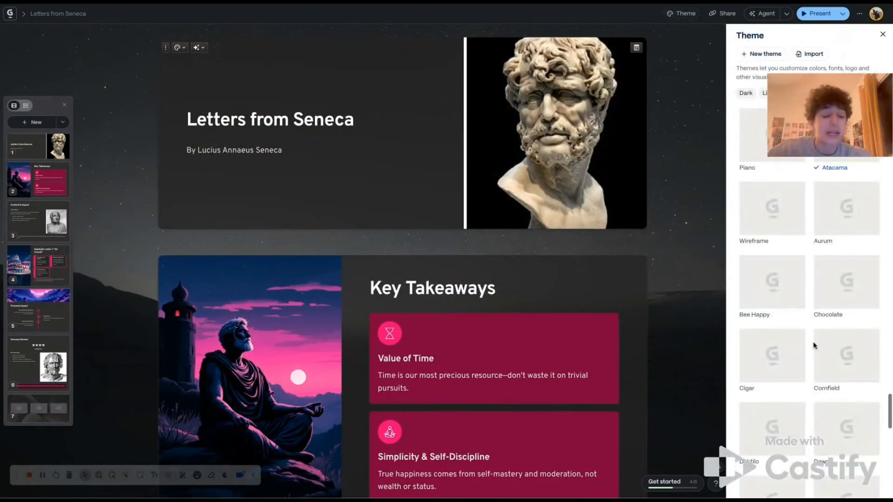
{"action": "scroll", "coordinate": [814, 345], "scroll_direction": "up", "scroll_amount": 10}
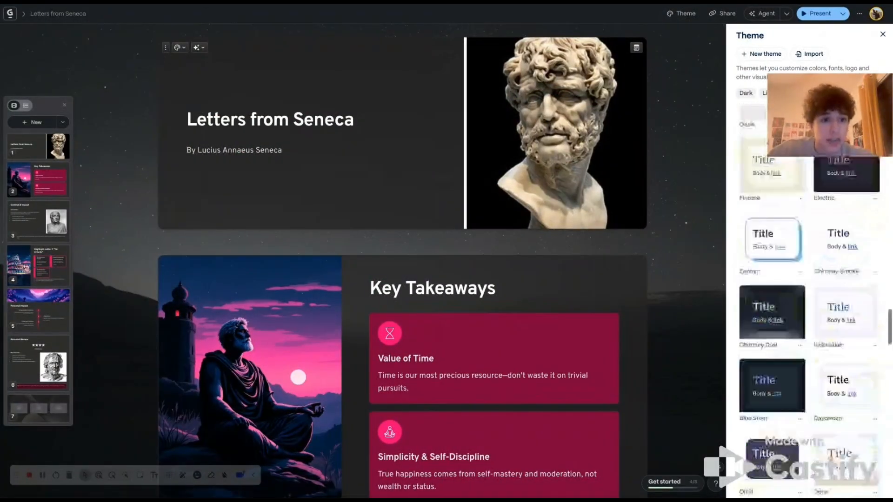
{"action": "scroll", "coordinate": [791, 233], "scroll_direction": "up", "scroll_amount": 10}
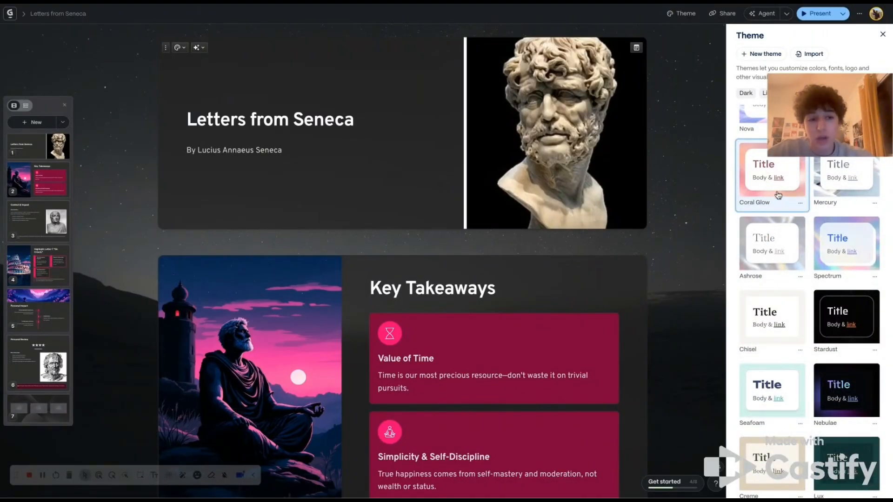
{"action": "left_click", "coordinate": [757, 185]}
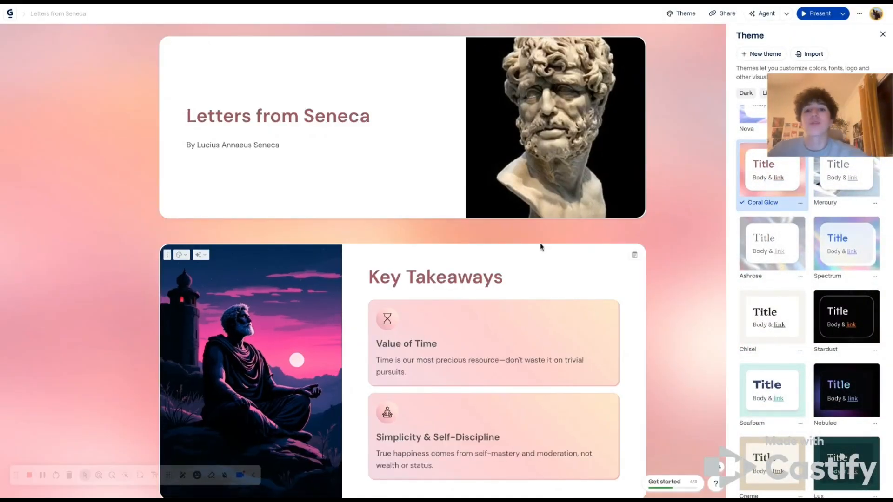
- Scroll through the slides to review the new theme and close the theme panel
{"action": "scroll", "coordinate": [541, 246], "scroll_direction": "down", "scroll_amount": 20}
{"action": "scroll", "coordinate": [541, 246], "scroll_direction": "down", "scroll_amount": 12}
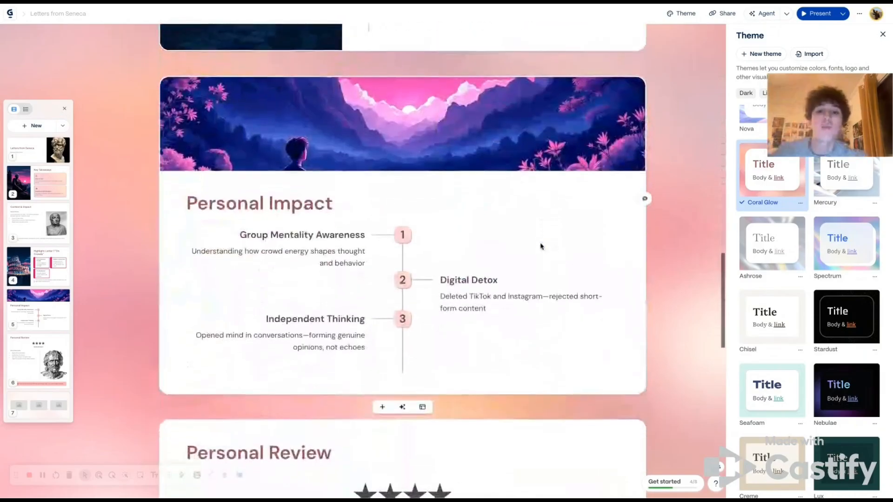
{"action": "scroll", "coordinate": [370, 216], "scroll_direction": "down", "scroll_amount": 5}
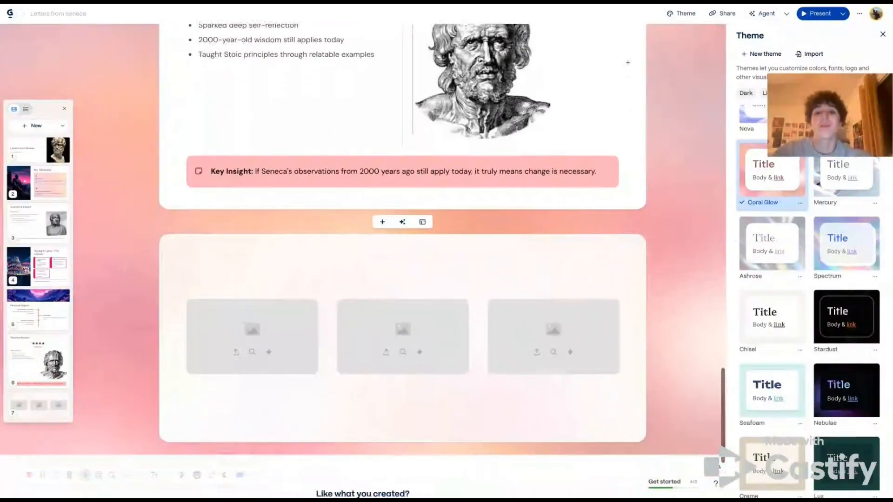
{"action": "scroll", "coordinate": [323, 193], "scroll_direction": "up", "scroll_amount": 12}
{"action": "scroll", "coordinate": [323, 193], "scroll_direction": "up", "scroll_amount": 15}
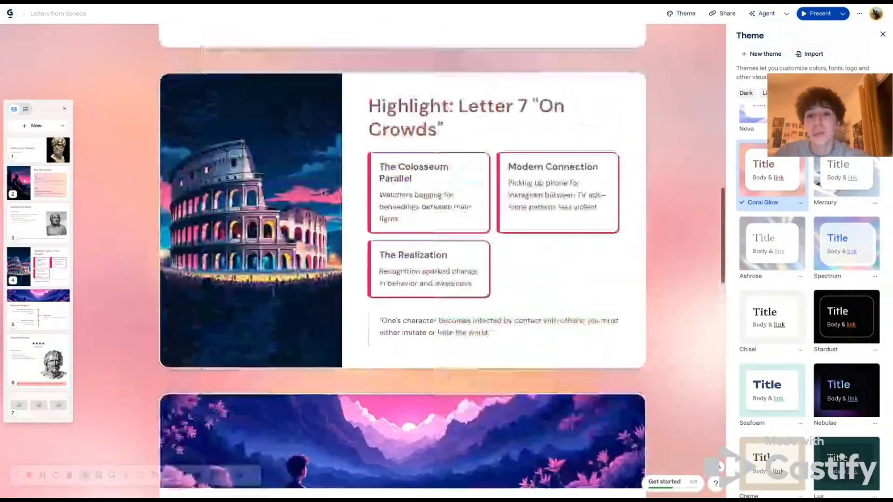
{"action": "scroll", "coordinate": [442, 260], "scroll_direction": "up", "scroll_amount": 2}
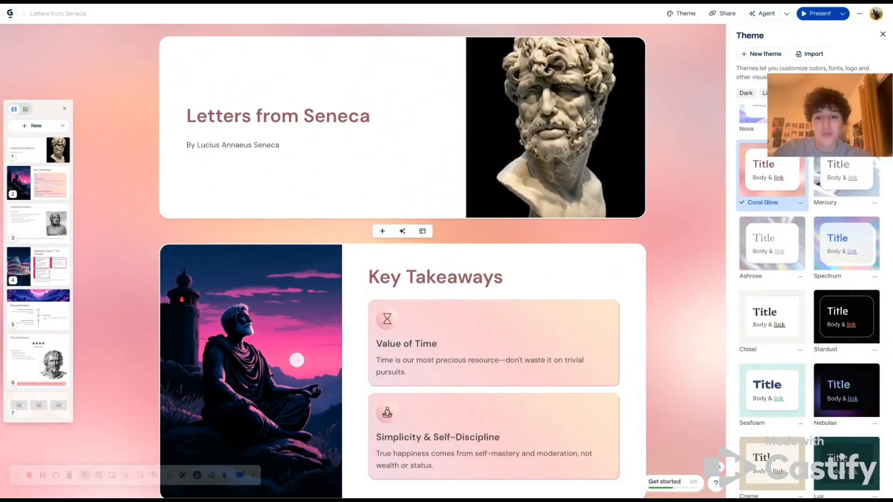
{"action": "left_click", "coordinate": [883, 35]}
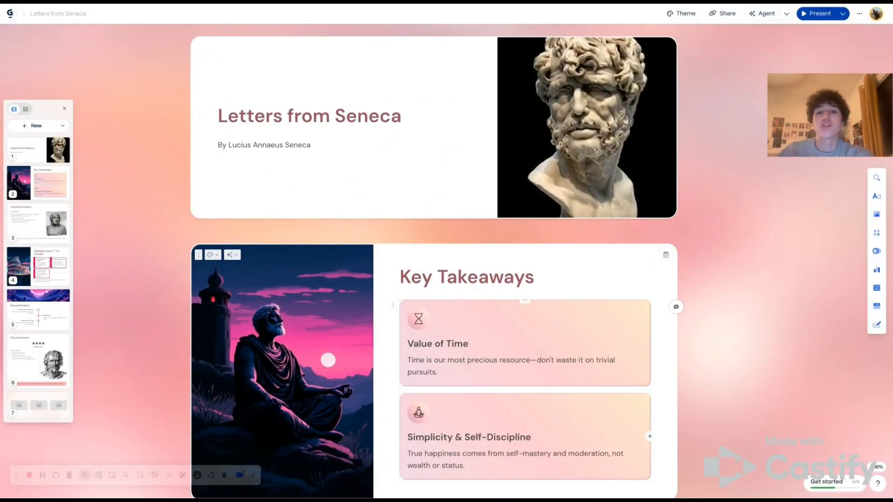